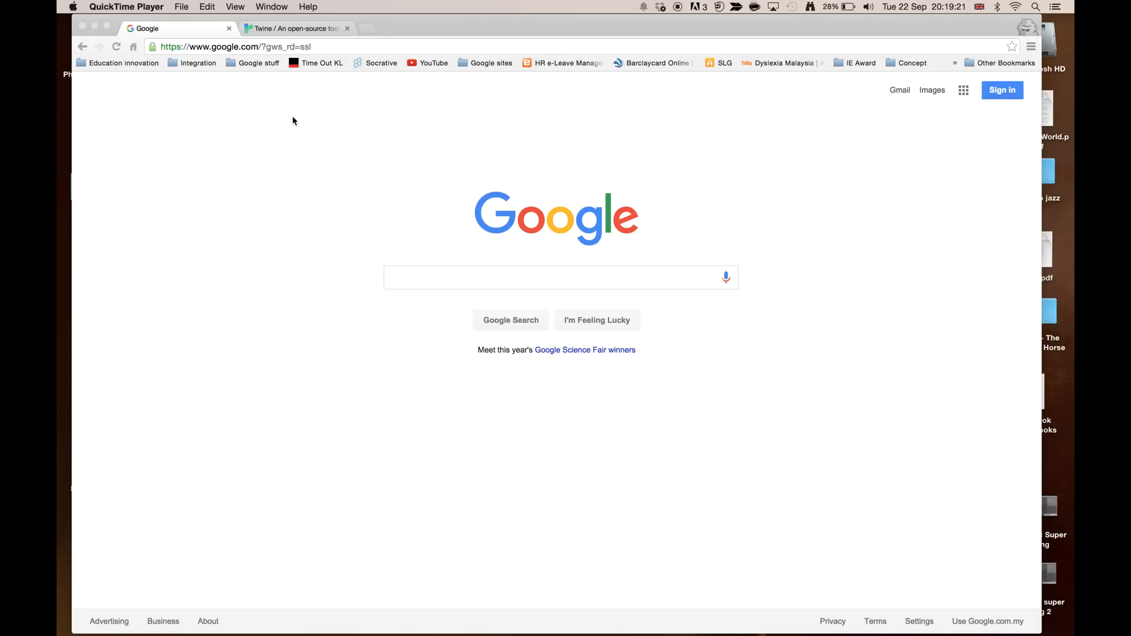
left_click(247, 47)
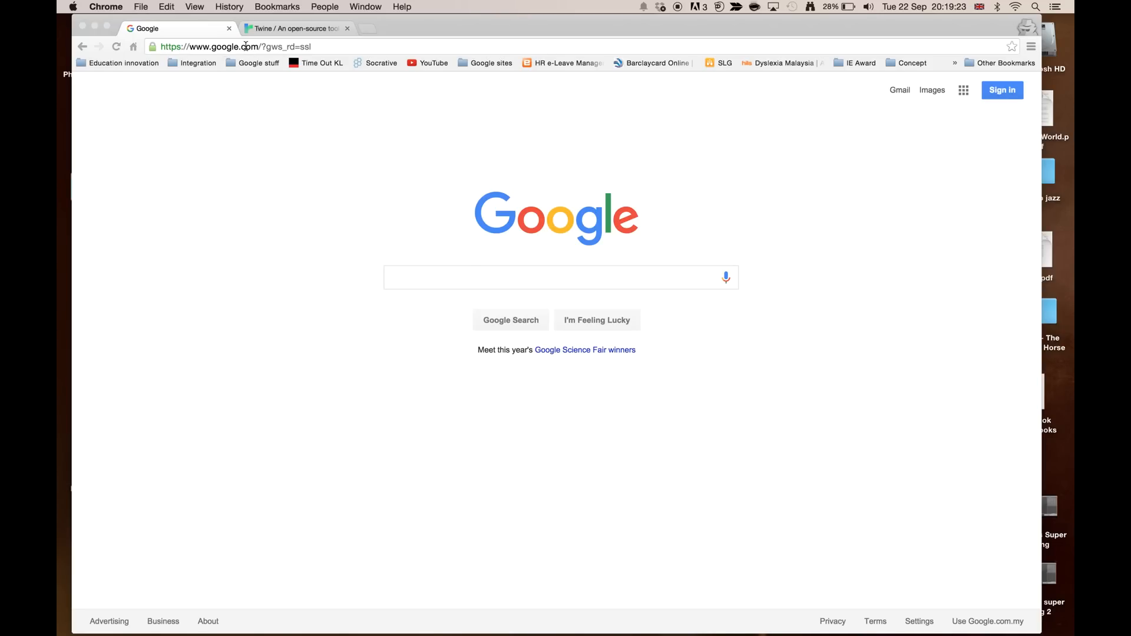
type("twint")
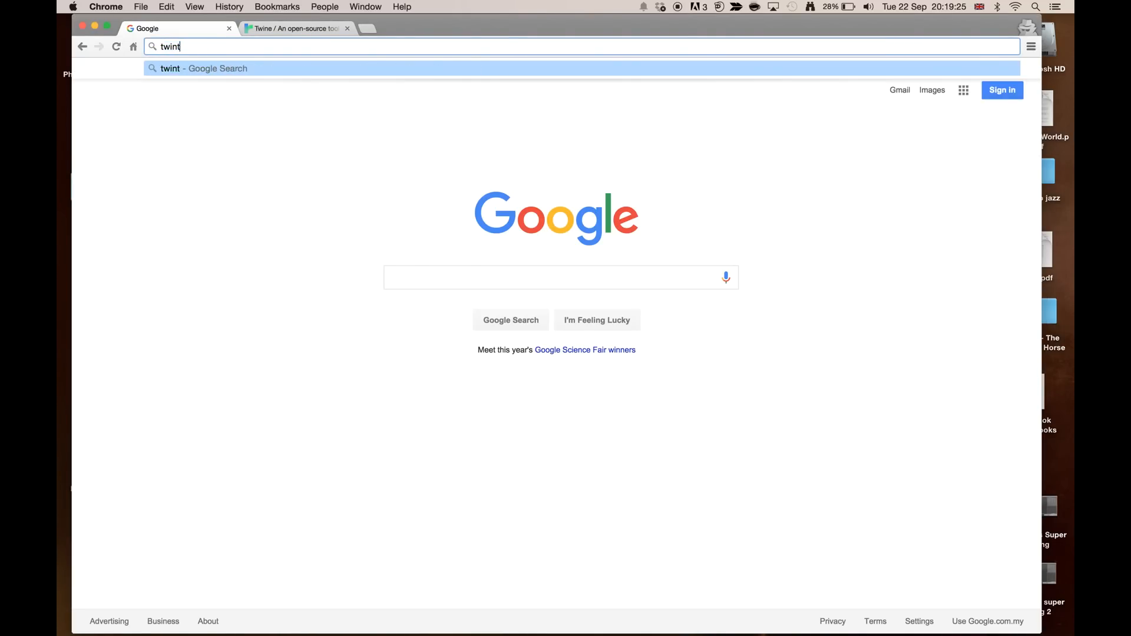
key("BackSpace")
type("ery")
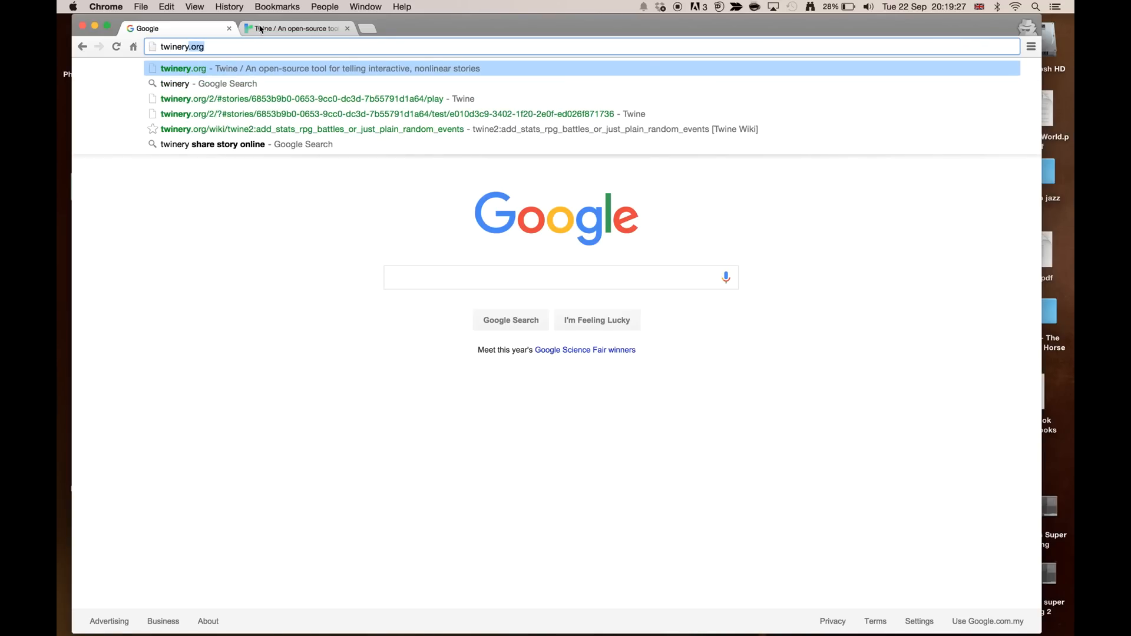
- Switch to the already open Twine website and launch the online version of Twine
left_click(285, 29)
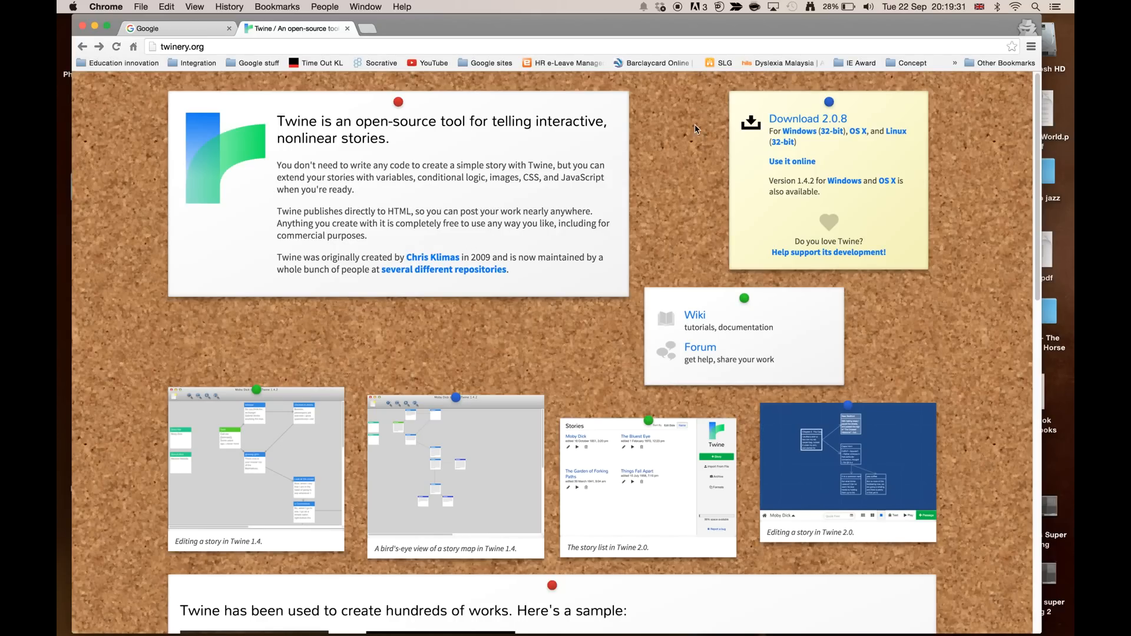
left_click(805, 163)
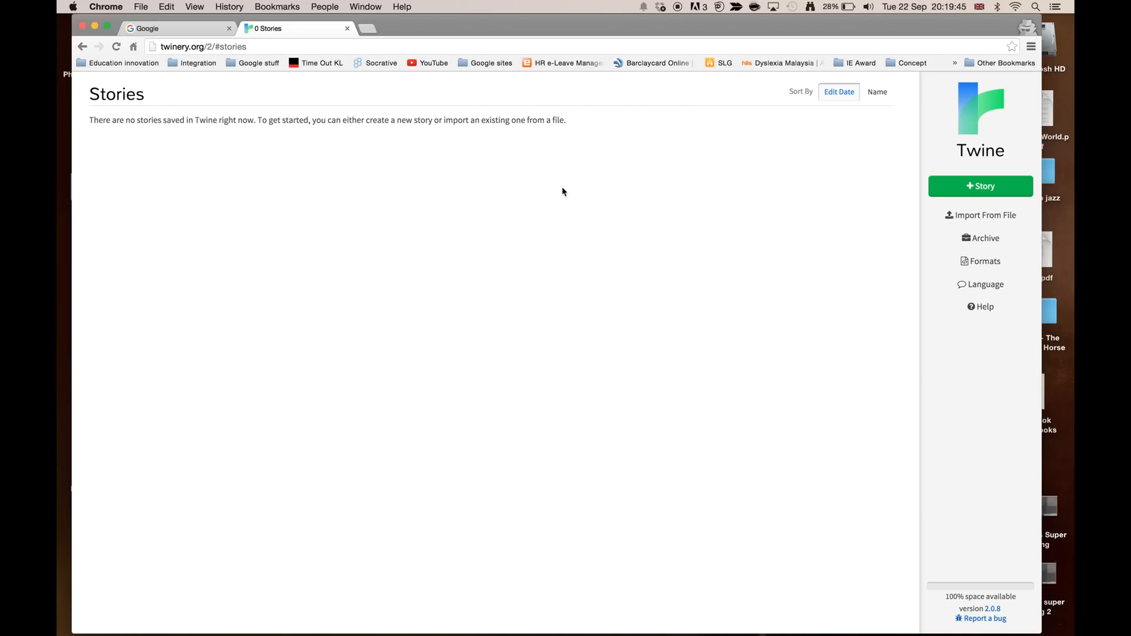
- Create a new story named "Test" and move its first passage toward the upper-left area of the story map
left_click(989, 188)
left_click(795, 185)
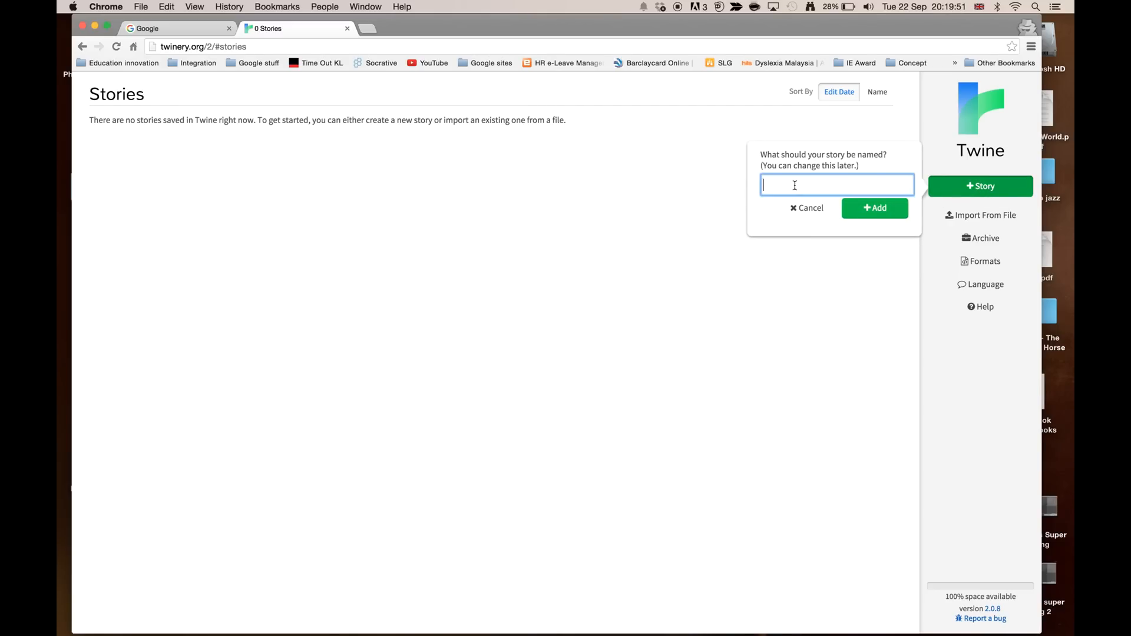
type("Test")
left_click(866, 209)
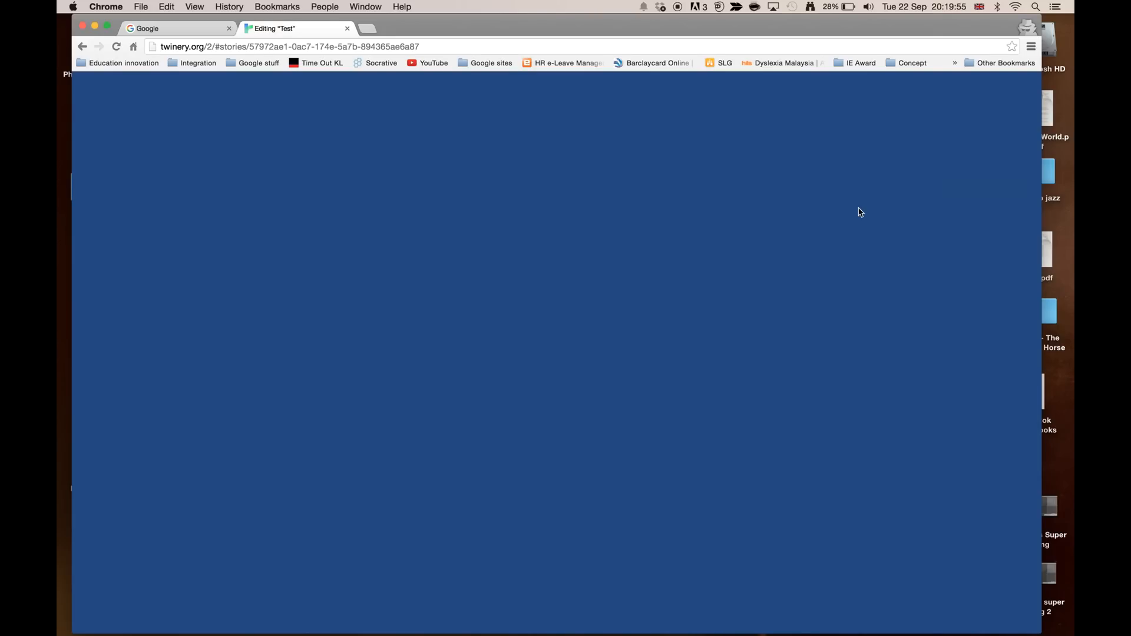
left_click_drag(593, 360, 255, 188)
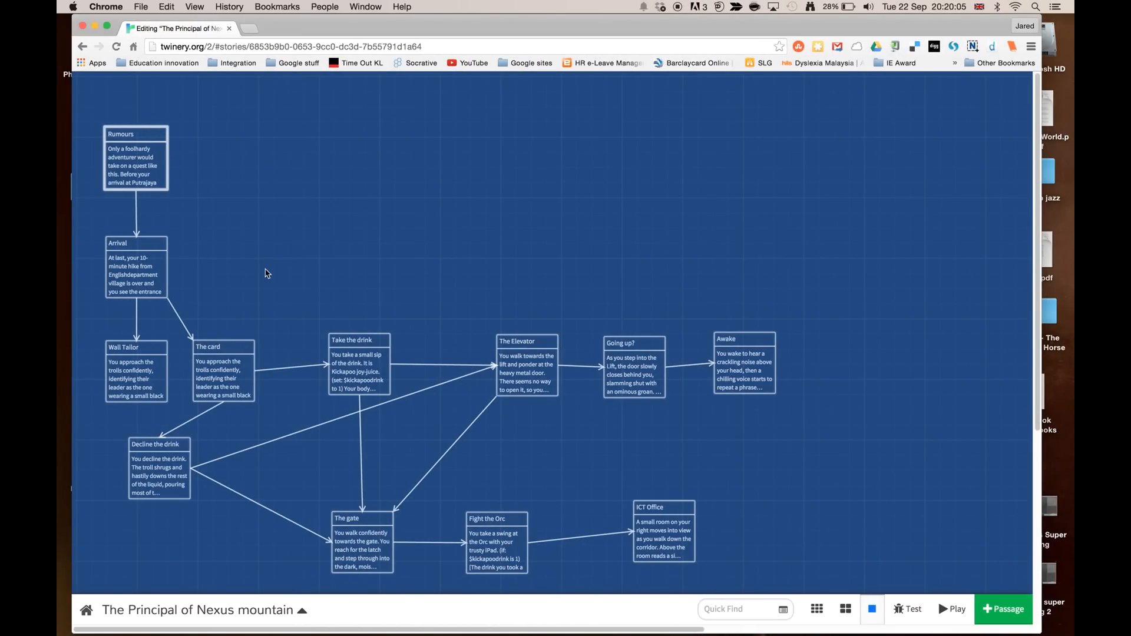
- Examine how the passages branch in the story "The Principal of Nexus mountain", and return to the Test story
mouse_move(151, 164)
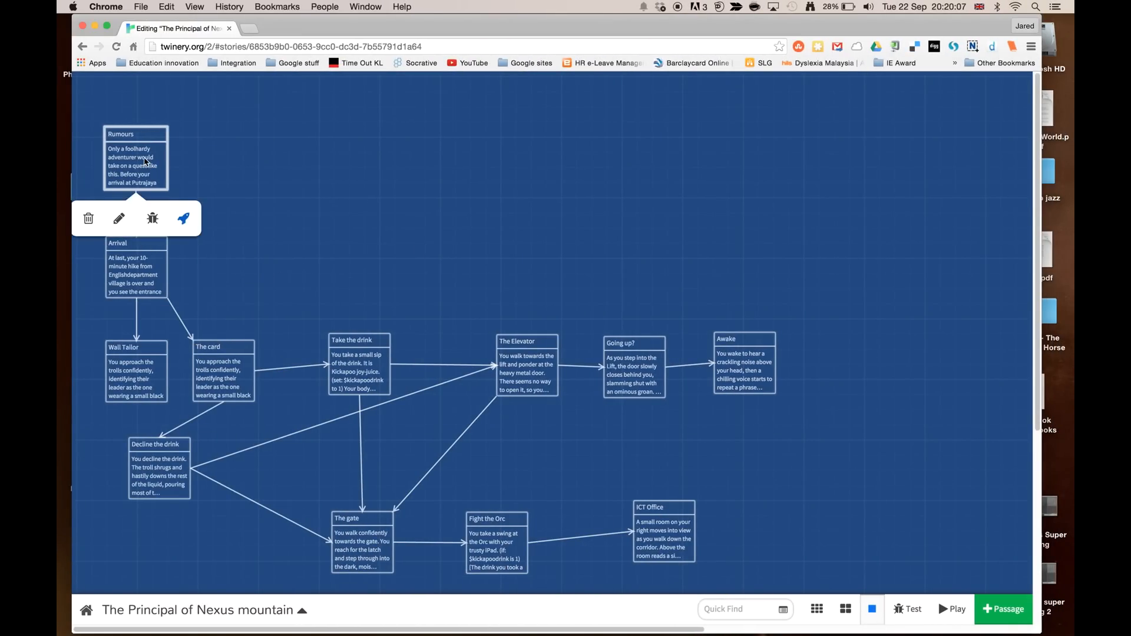
mouse_move(145, 376)
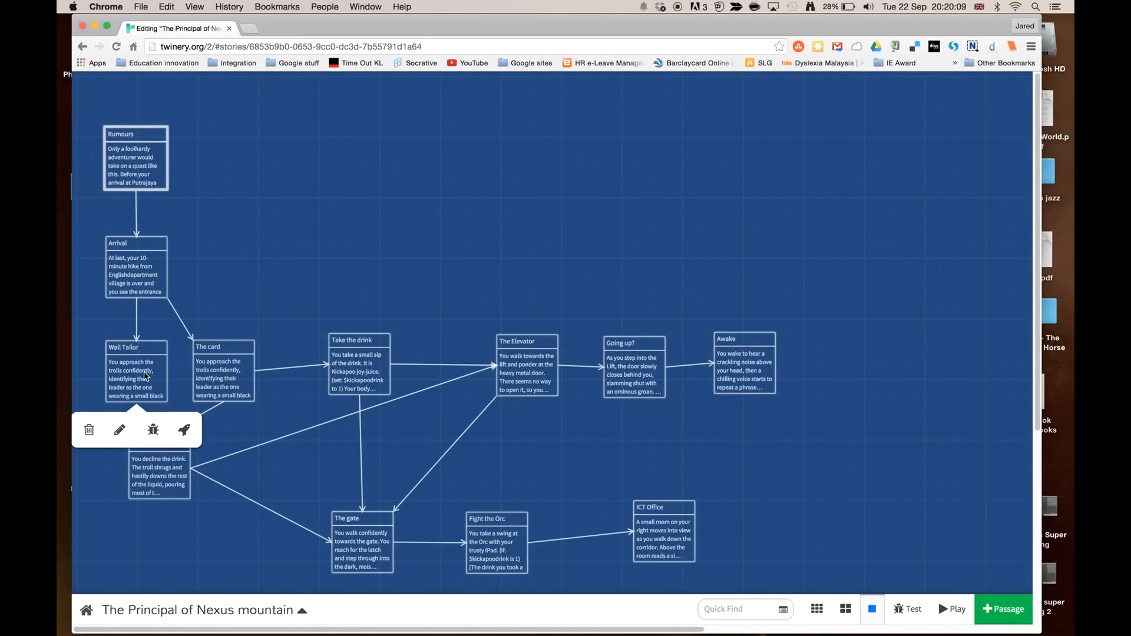
mouse_move(234, 366)
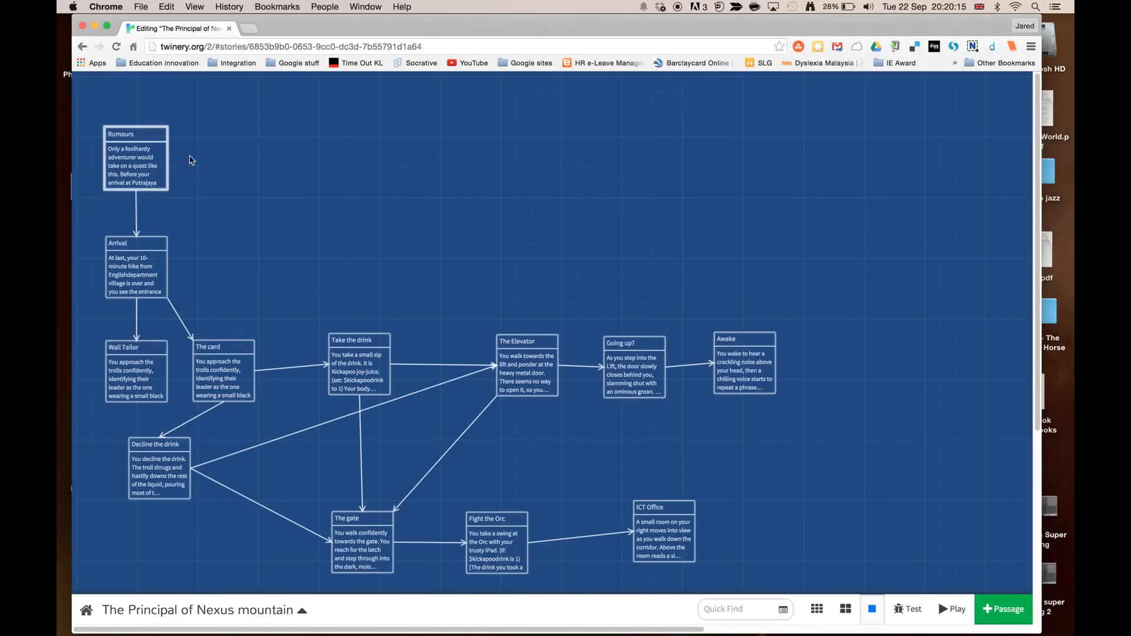
mouse_move(147, 260)
mouse_move(157, 184)
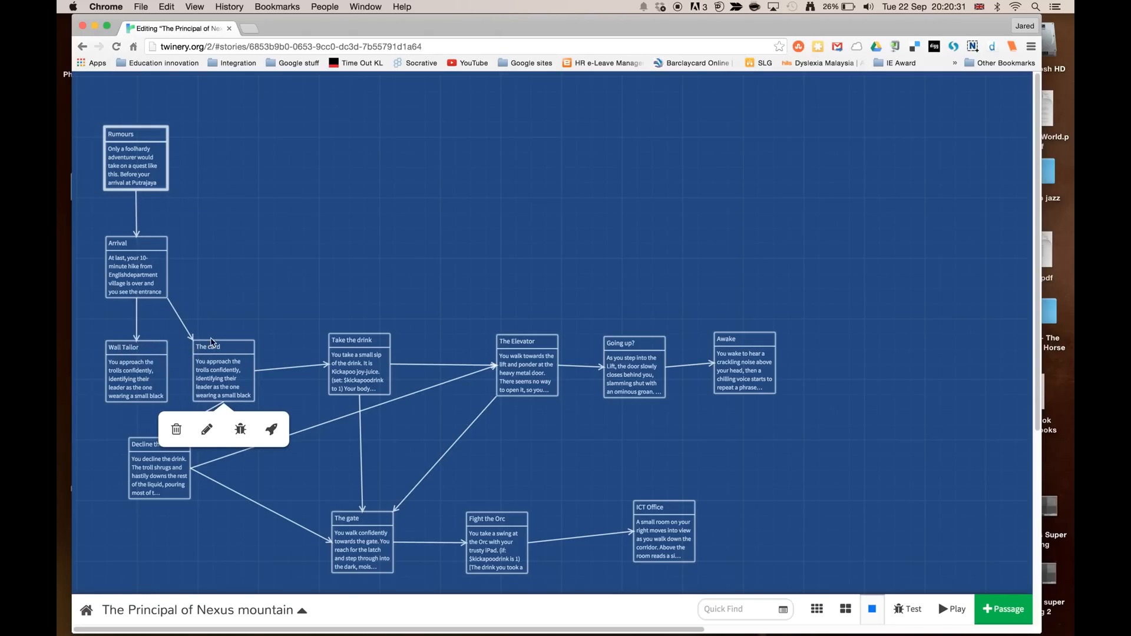
key("ctrl+Right")
- Move the untitled passage further up and left, close to the corner of the story map
mouse_move(268, 201)
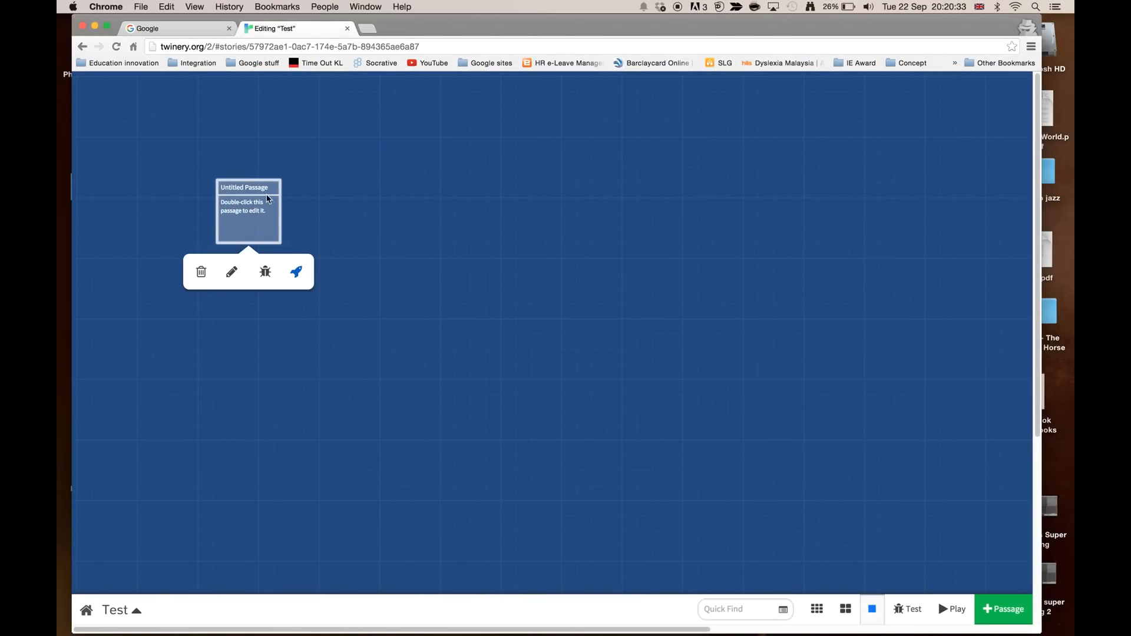
left_click_drag(264, 194, 189, 147)
mouse_move(189, 148)
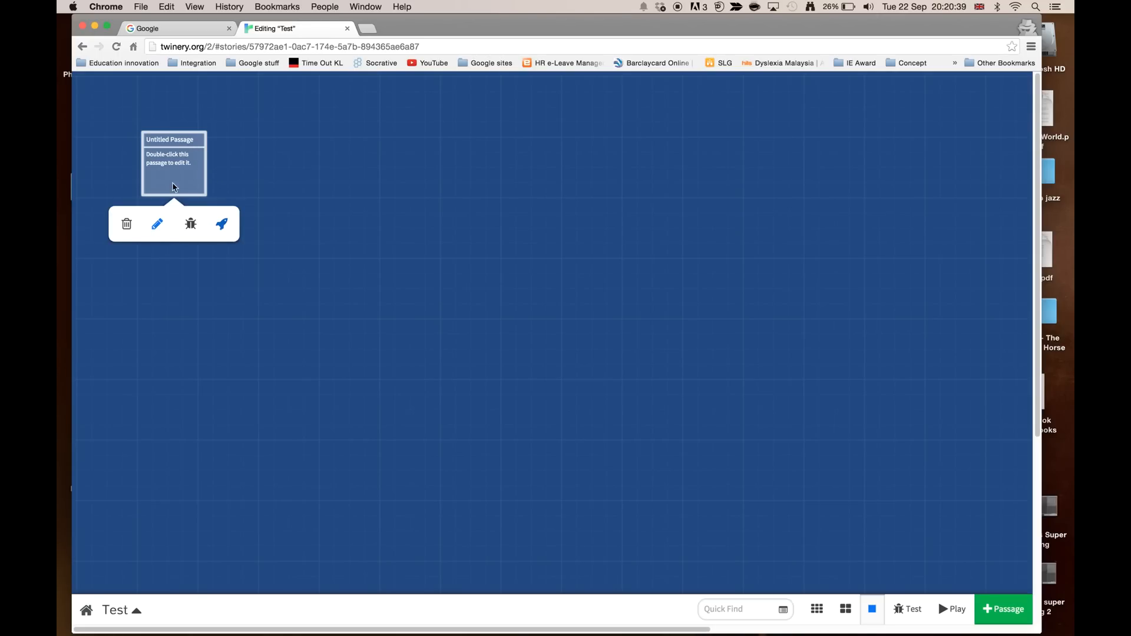
- Rename the untitled passage "Start" and replace its placeholder text with "Some writing"
left_click(156, 226)
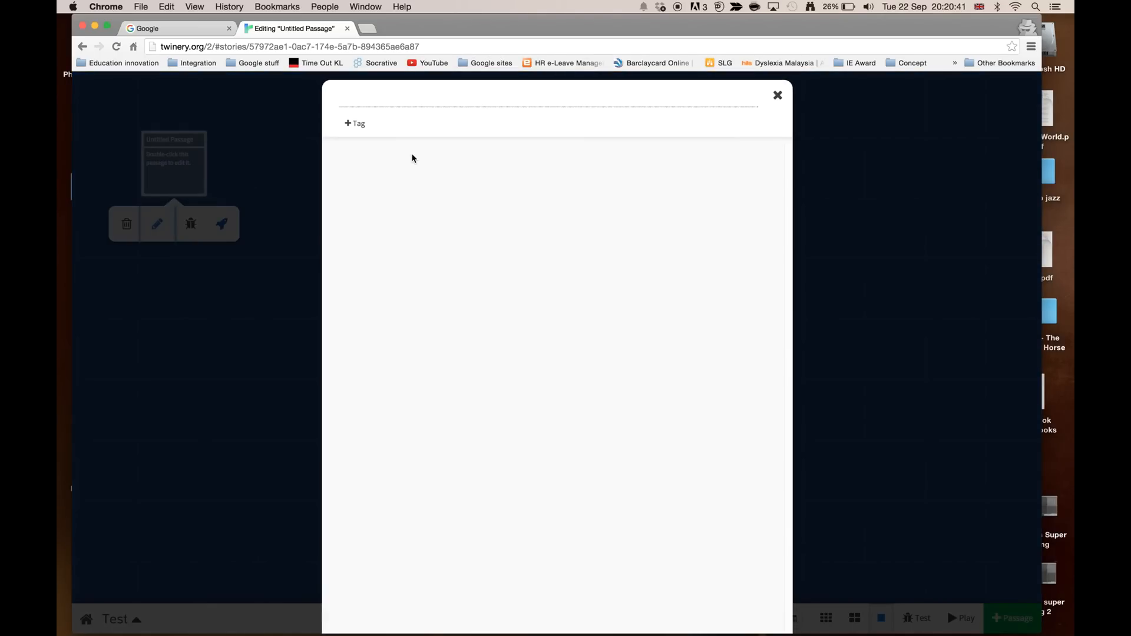
left_click(404, 97)
triple_click(453, 98)
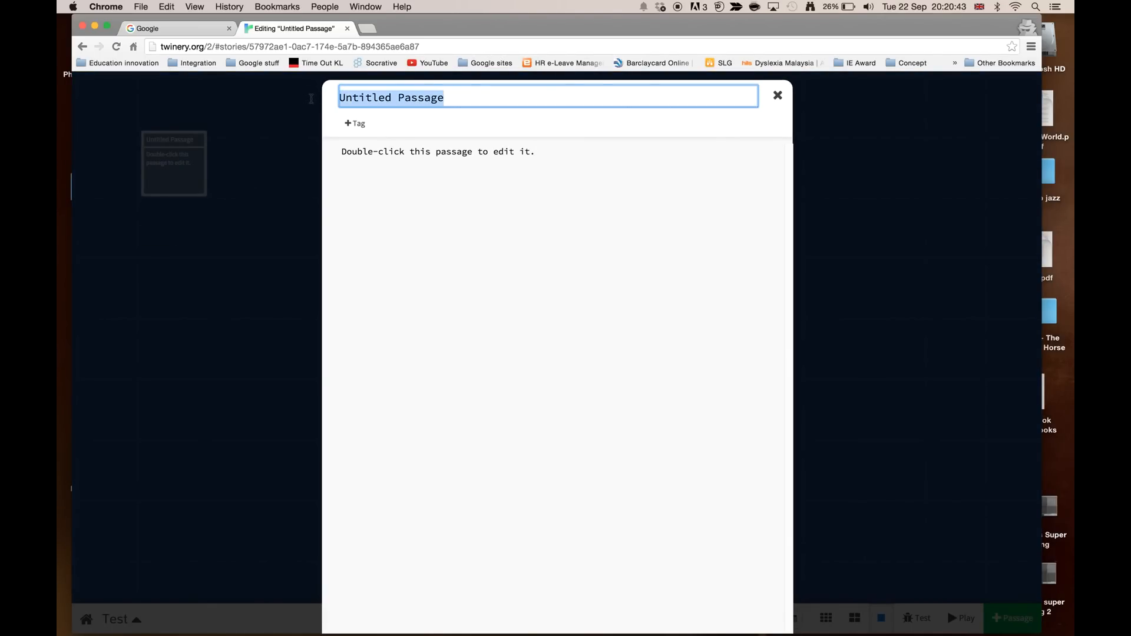
type("Start")
left_click(430, 152)
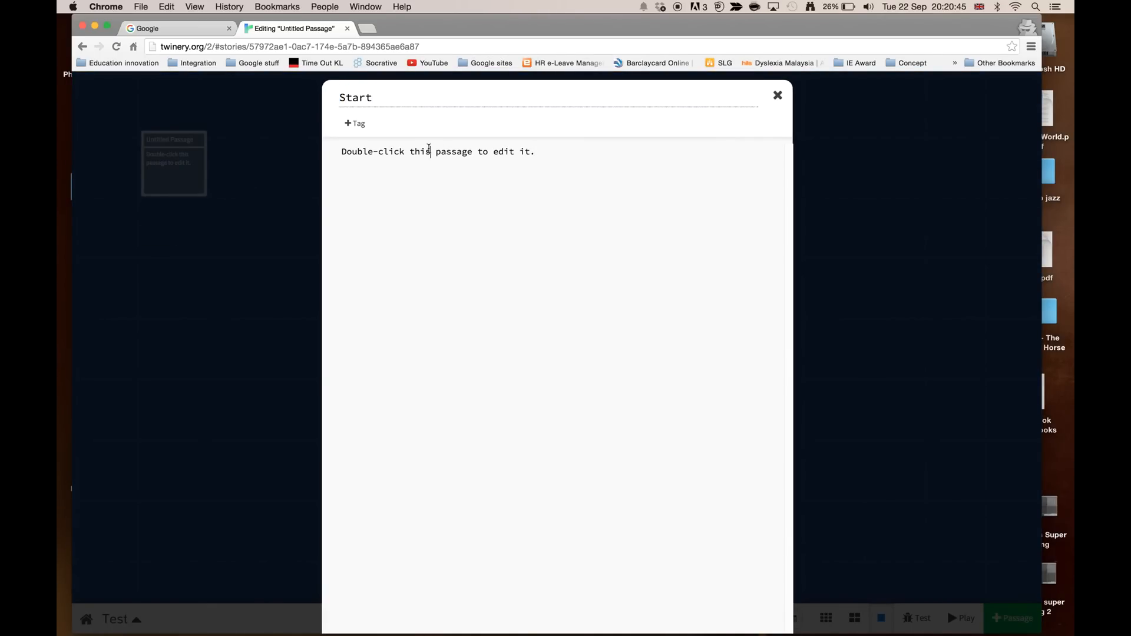
left_click_drag(543, 152, 325, 152)
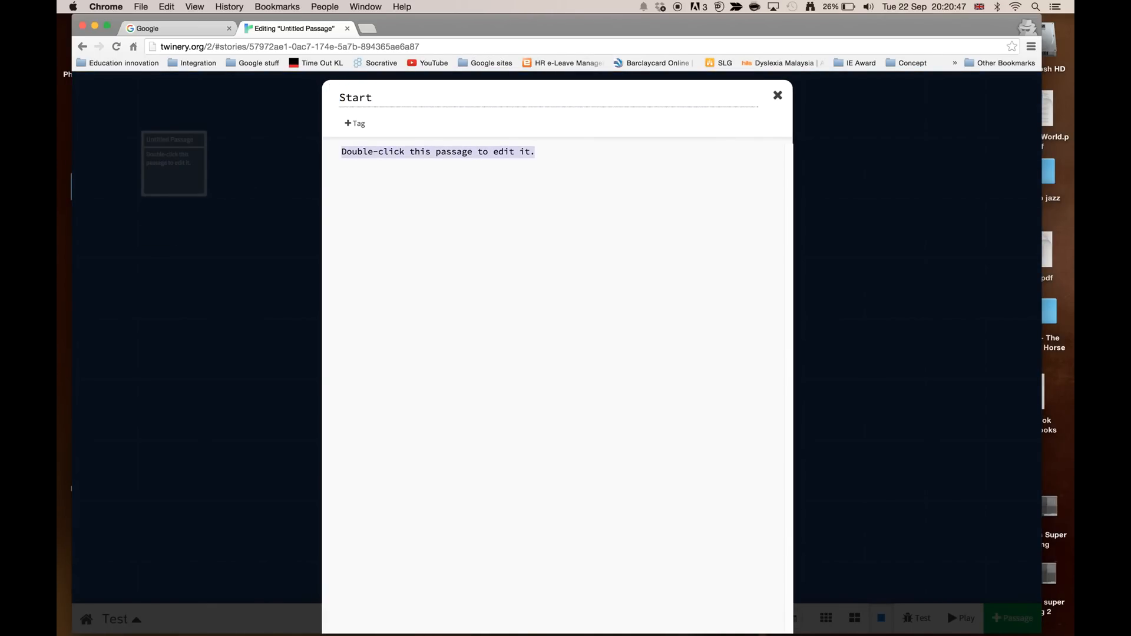
type("Some writing")
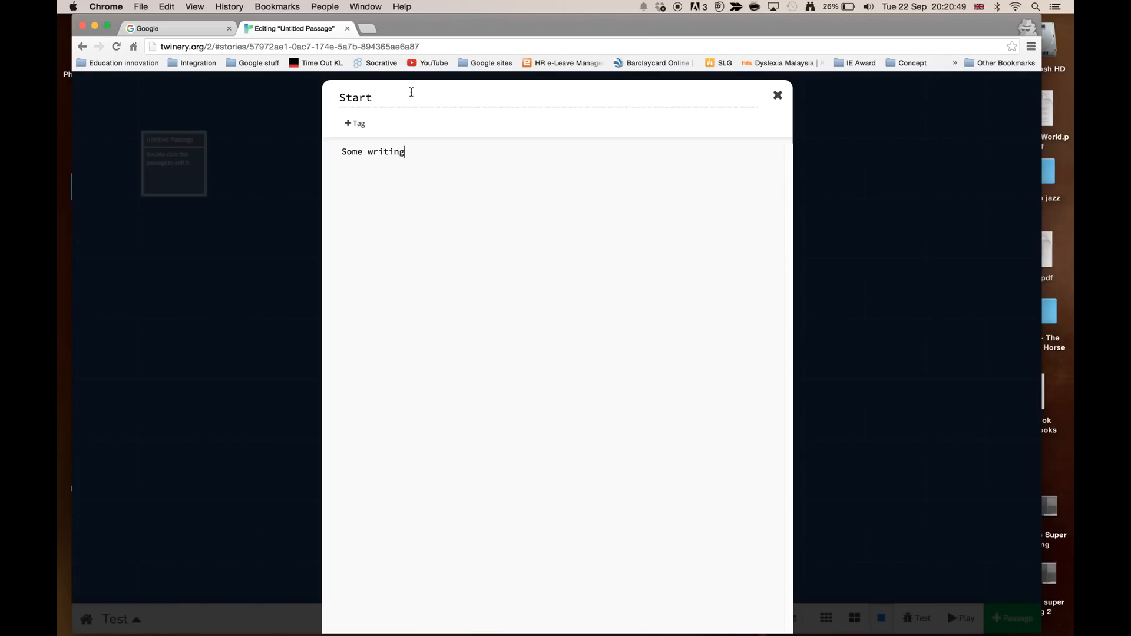
- Add the link "[[Click here to continue.->Next page]]" below the Start passage's text and close the passage editor
left_click(422, 154)
type("[[")
type("Click here t o continue")
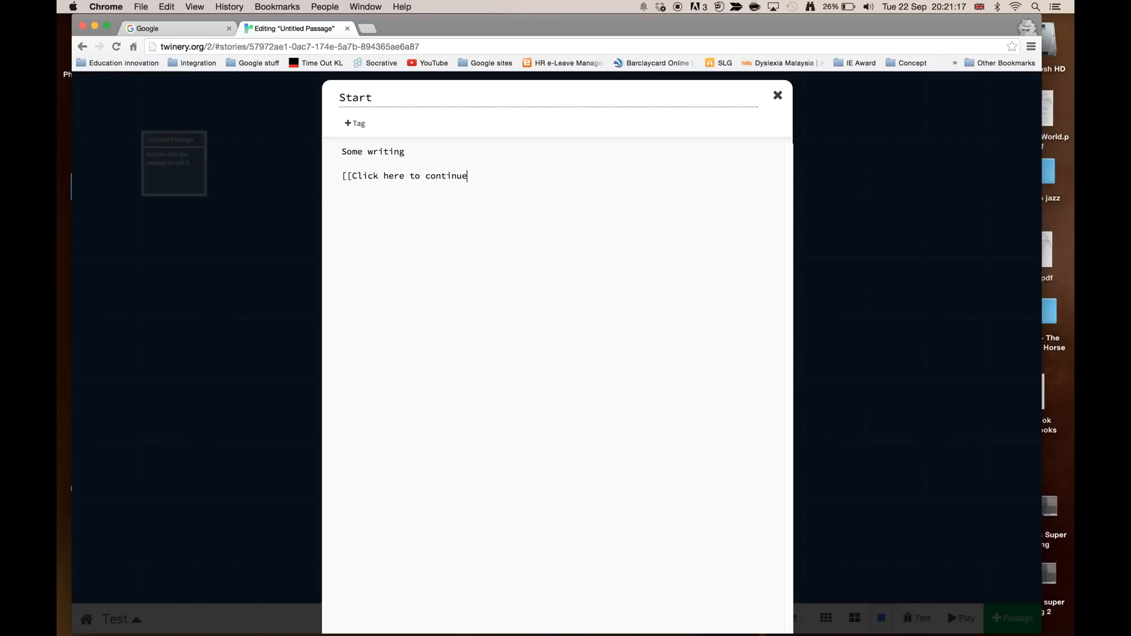
type(".->Next page]]")
left_click_drag(530, 176, 486, 175)
left_click(544, 177)
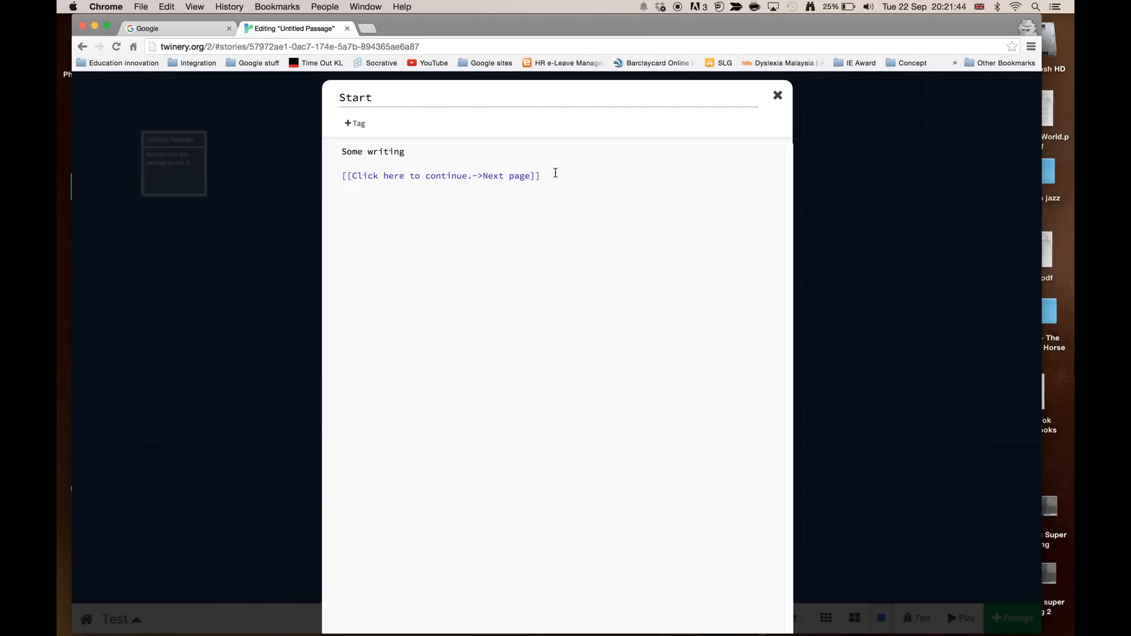
left_click(776, 96)
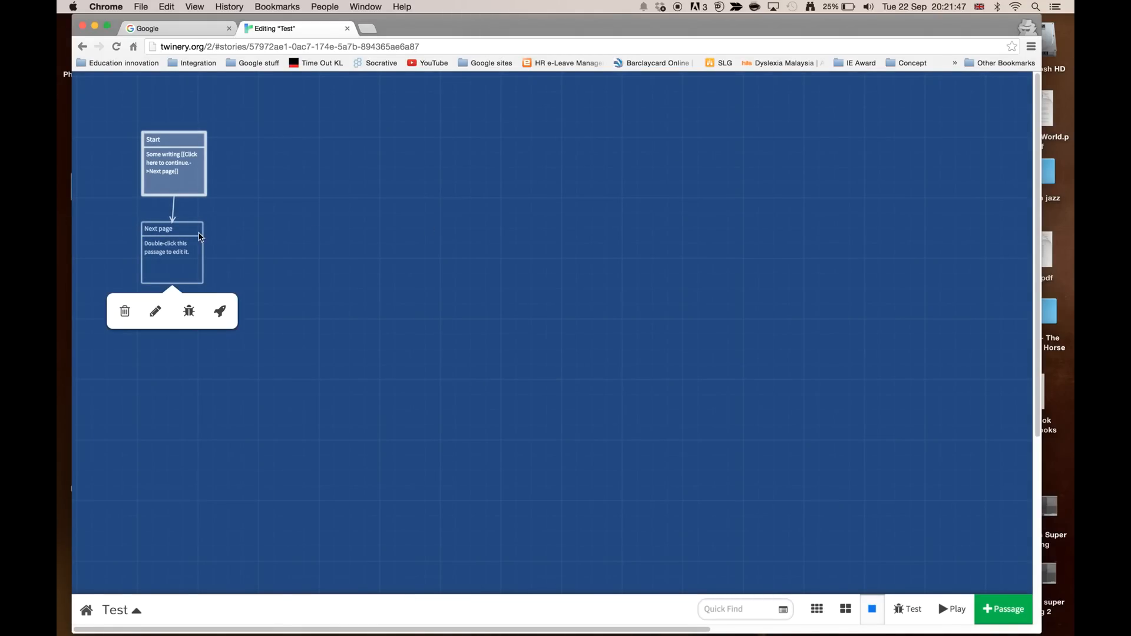
- Replace the Next page passage's placeholder text with "You come to a small fork in the road. Do you:"
mouse_move(176, 266)
left_click_drag(176, 262, 176, 265)
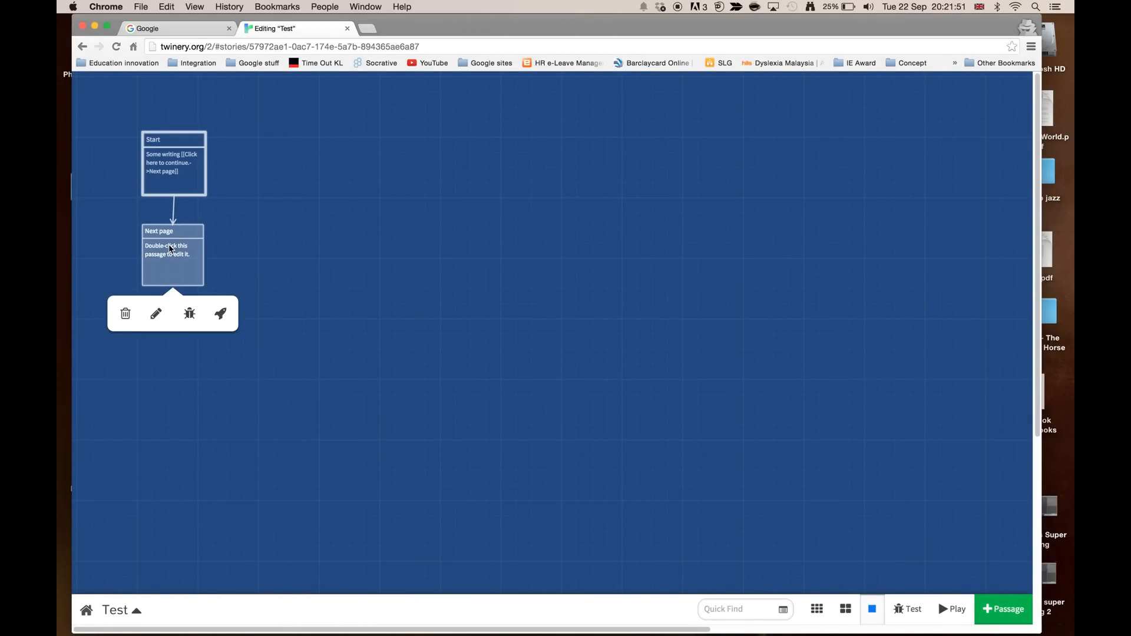
double_click(172, 275)
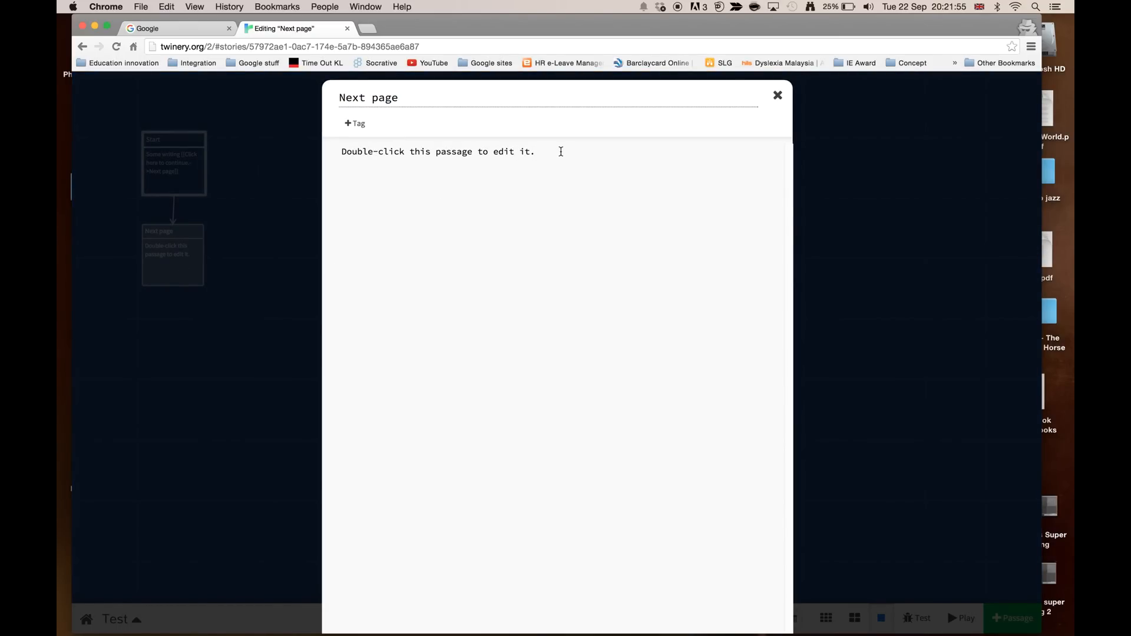
left_click_drag(561, 151, 338, 154)
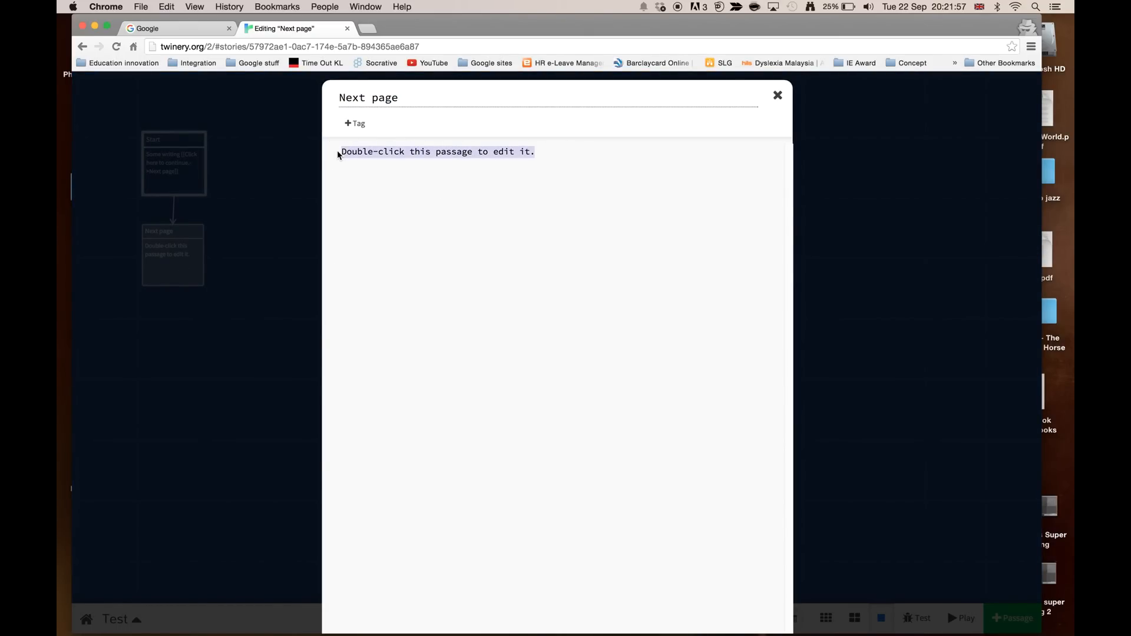
type("You come")
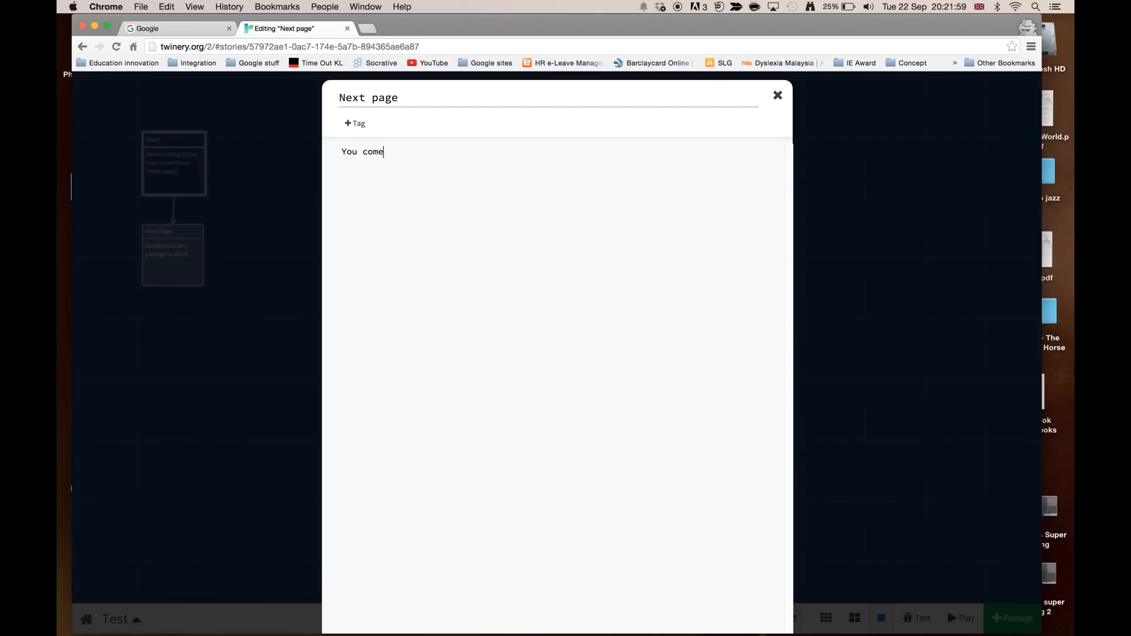
type(" to a small fork in the road.")
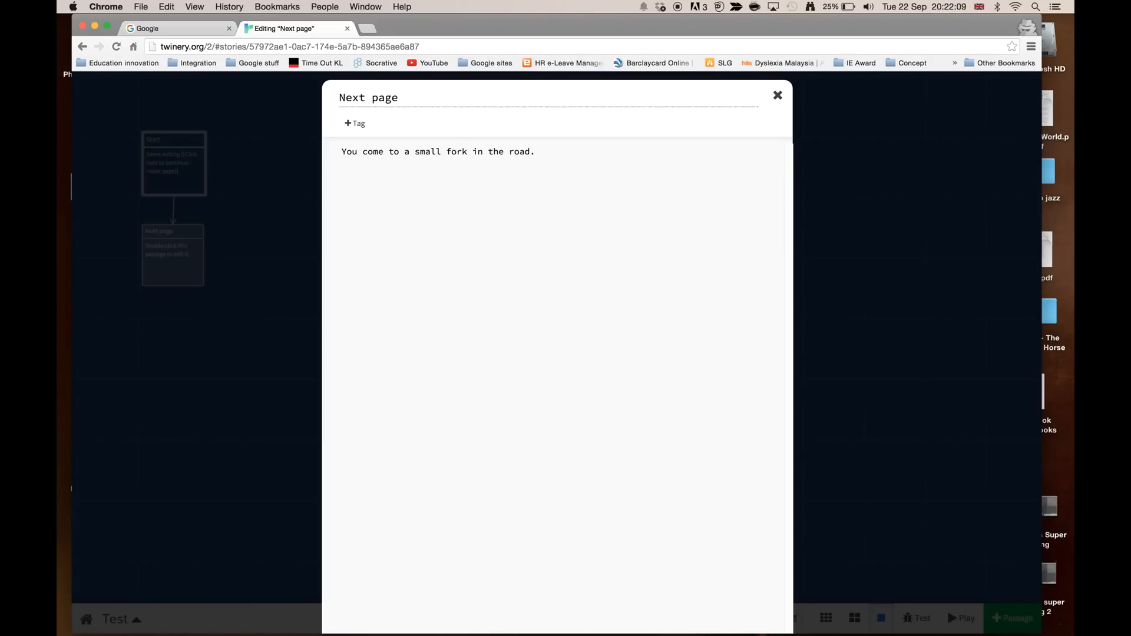
type(" Do you\"")
key("BackSpace")
type(":")
- Add the link "[[Take the right path->Right path]]" below the question in the Next page passage
key("Return")
key("Return")
type("[[Take the tight")
key("BackSpace")
key("BackSpace")
key("BackSpace")
key("BackSpace")
key("BackSpace")
type("right path->")
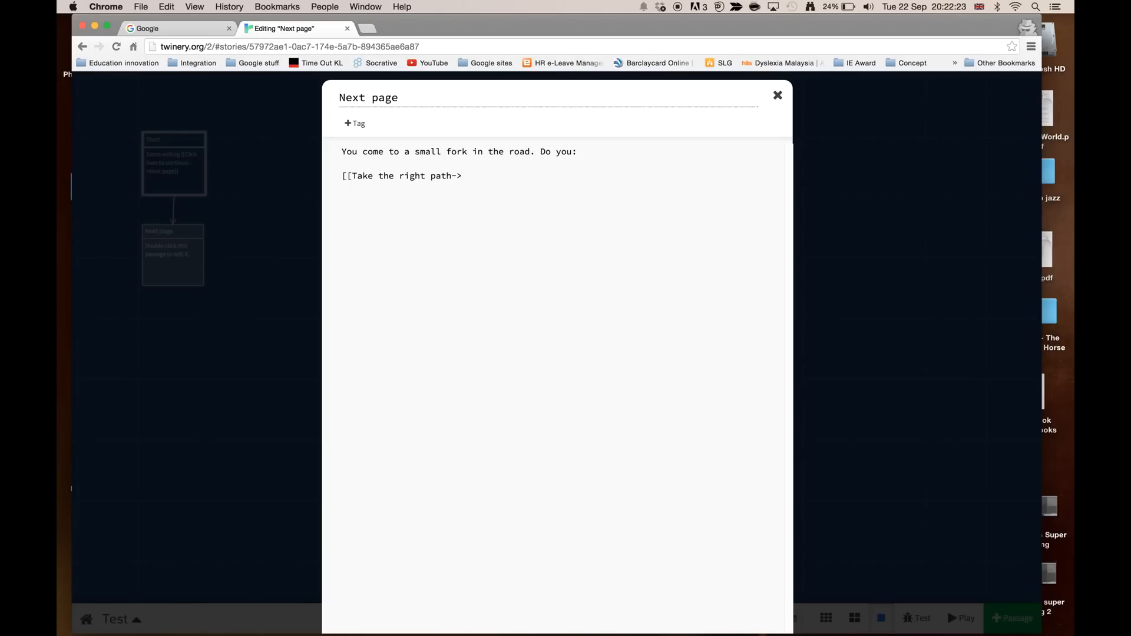
type("Right path")
type("]]  ")
- Add a second link "[[Take the left path->Left path]]" under the right path link and close the passage editor
type("[[")
type("Take the left")
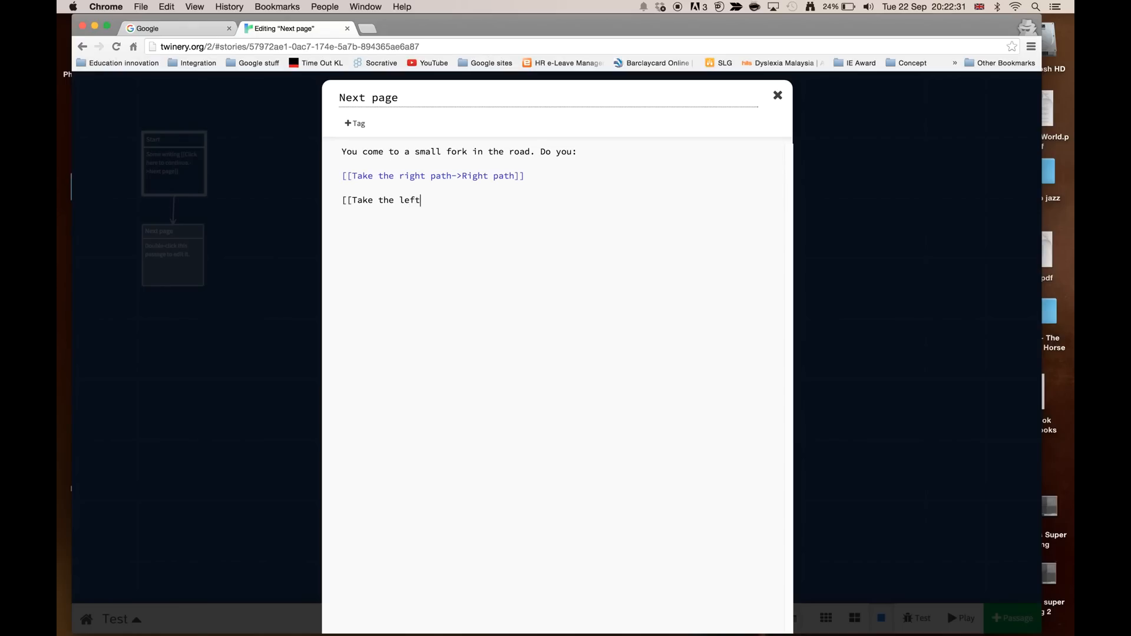
type(" path->Left path]]")
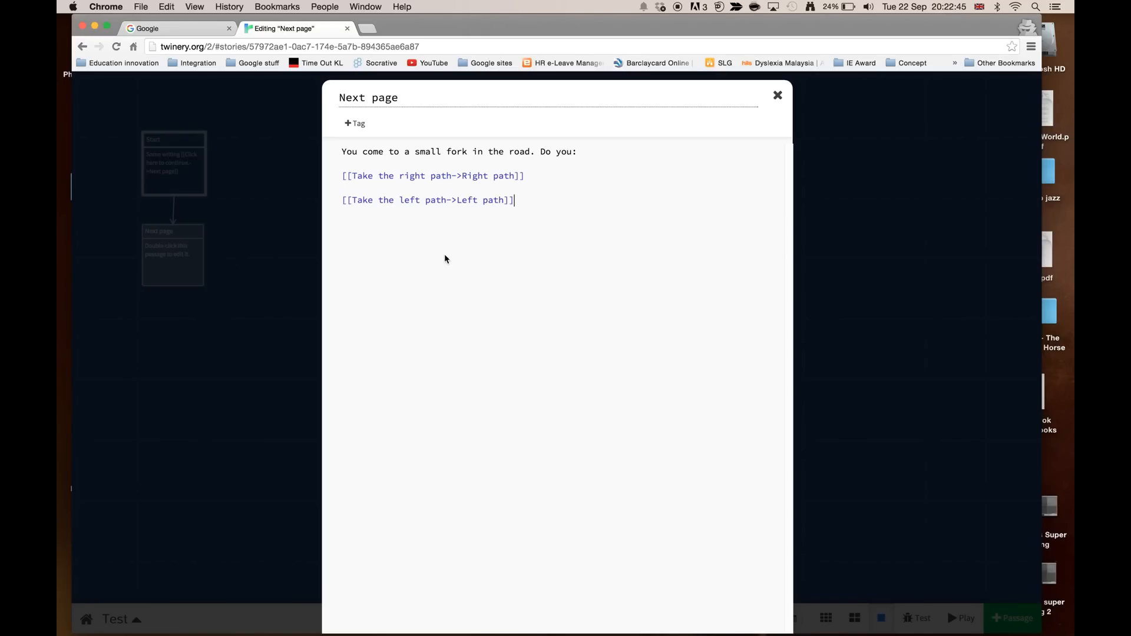
left_click(778, 94)
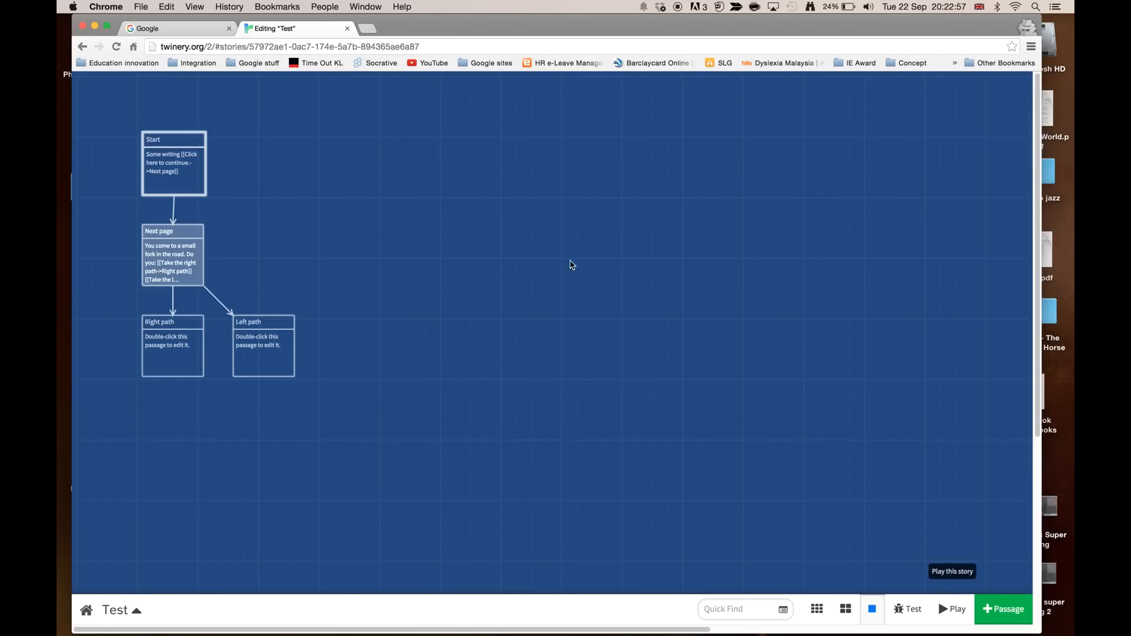
- Play the Test story along the right path, go back to its opening passage, and close the playthrough
left_click(189, 166)
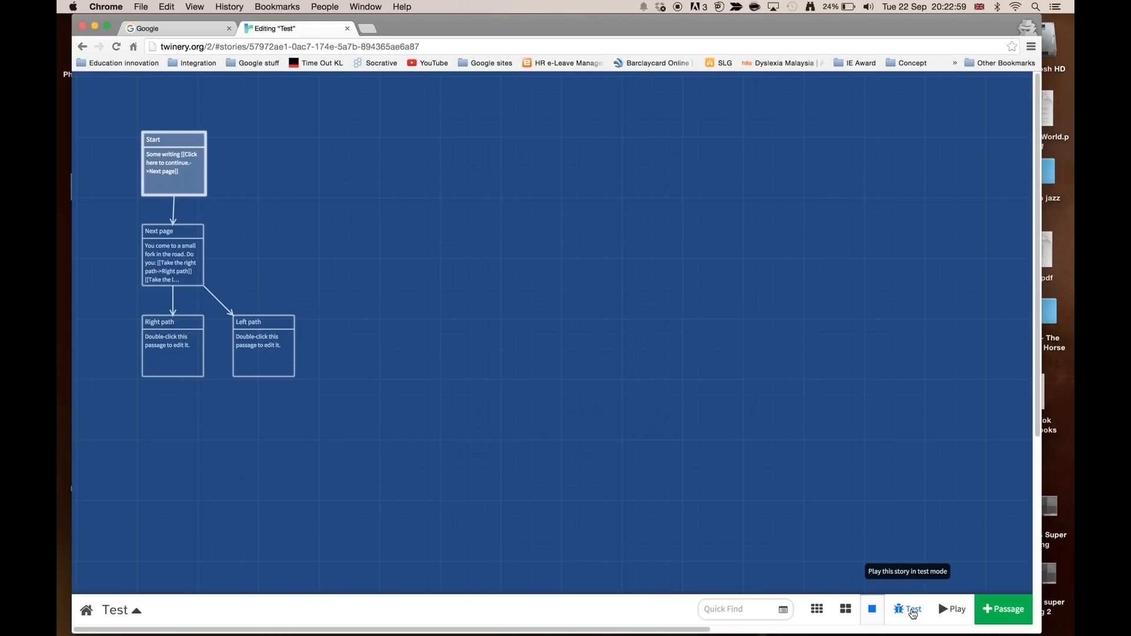
left_click(951, 611)
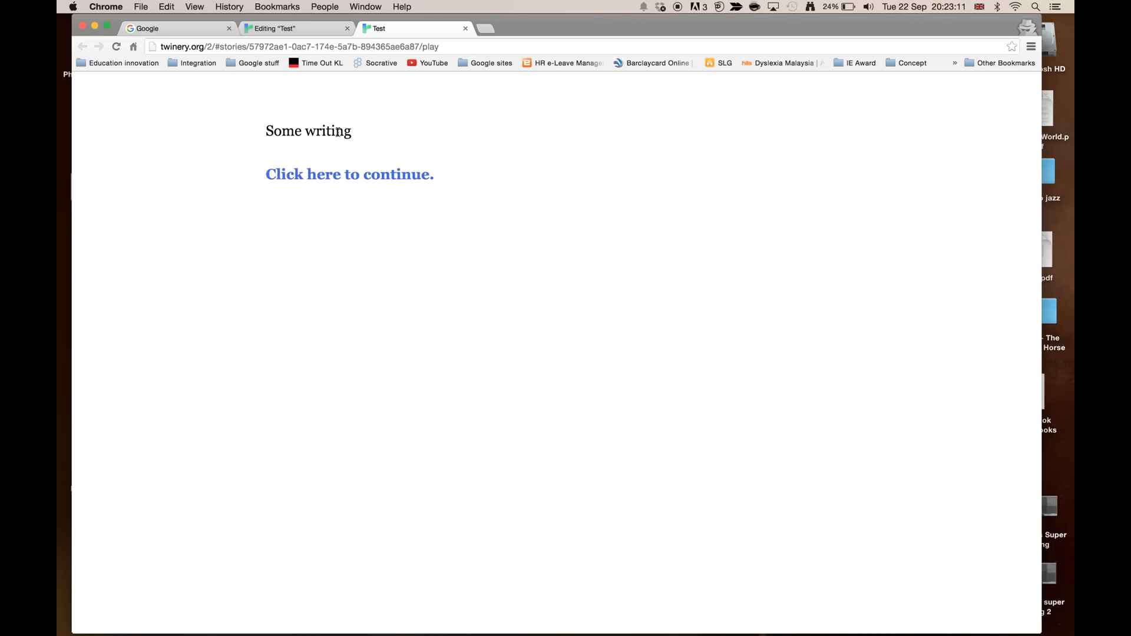
left_click(340, 177)
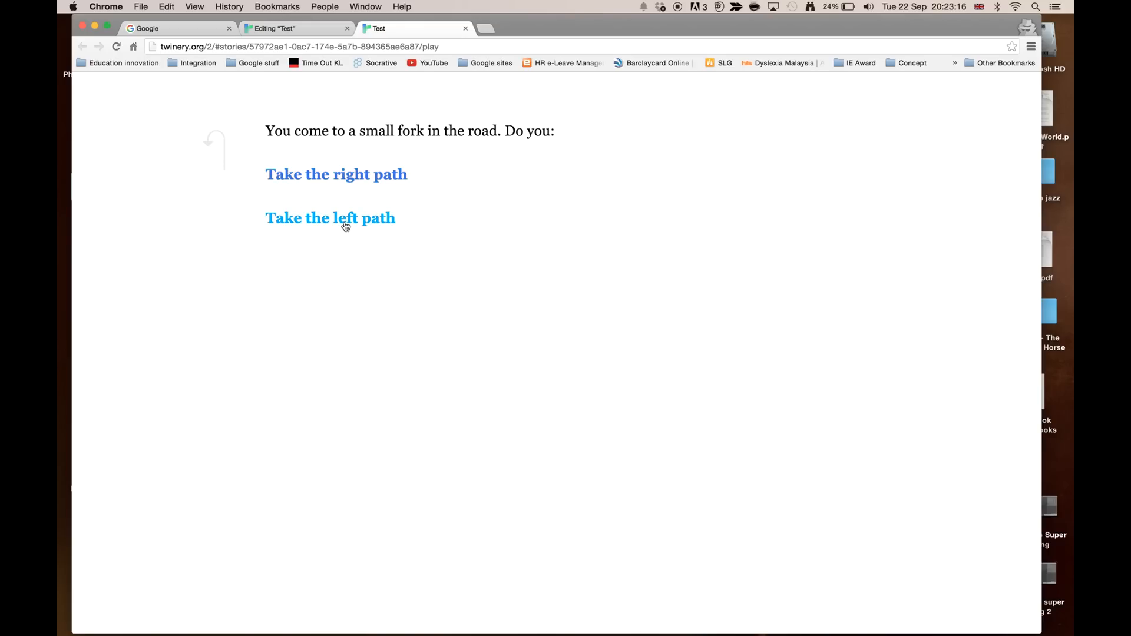
left_click(356, 176)
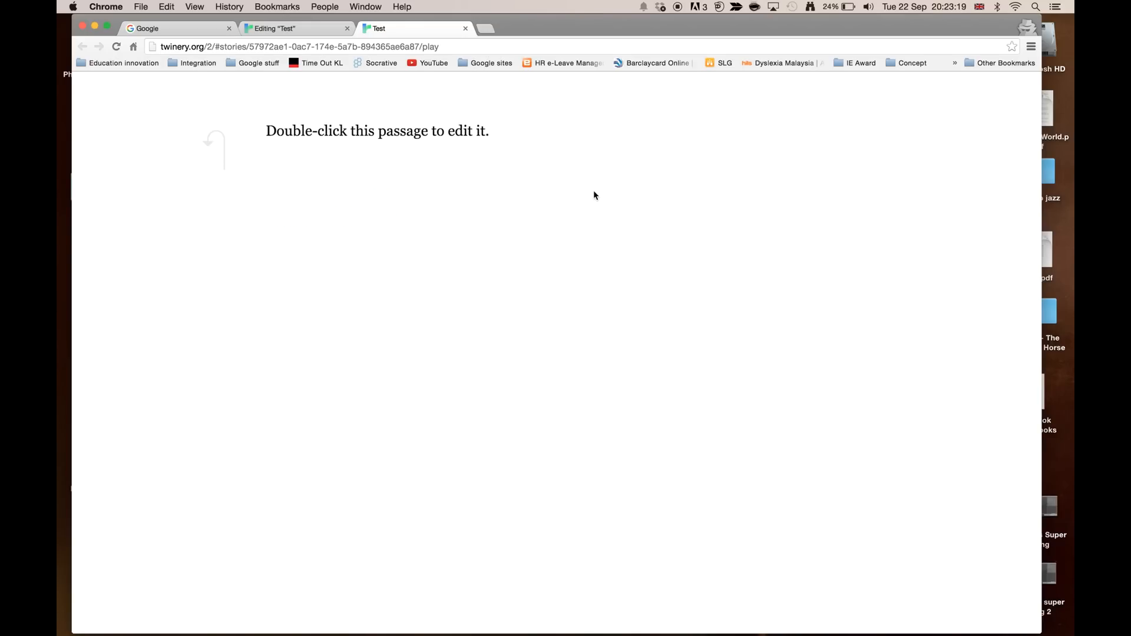
left_click(218, 144)
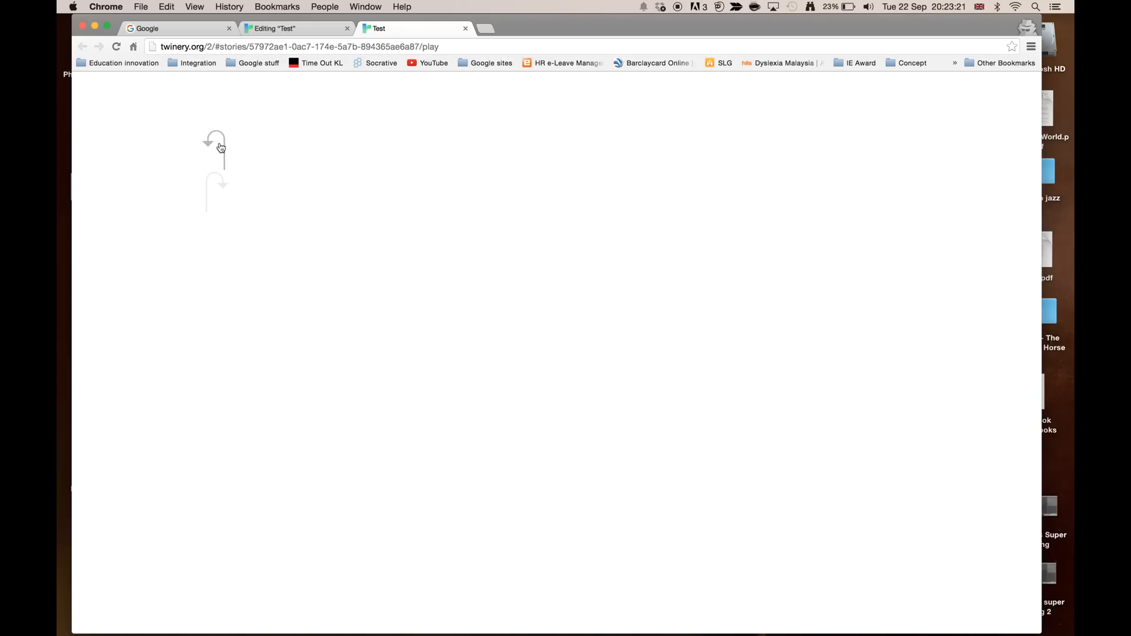
left_click(221, 145)
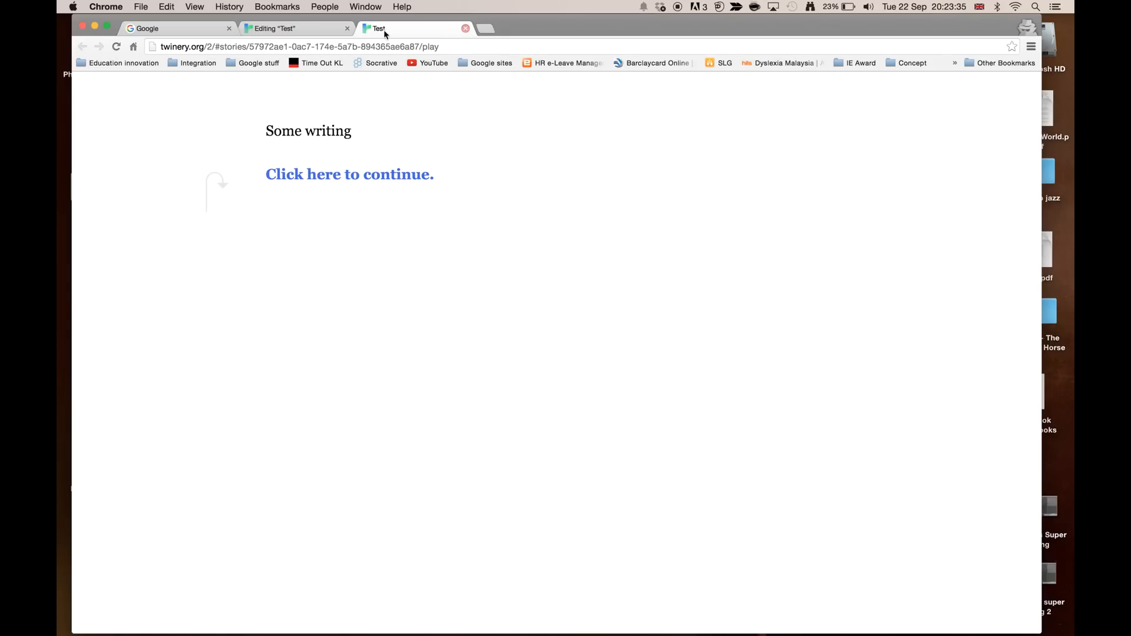
key("super+w")
mouse_move(203, 280)
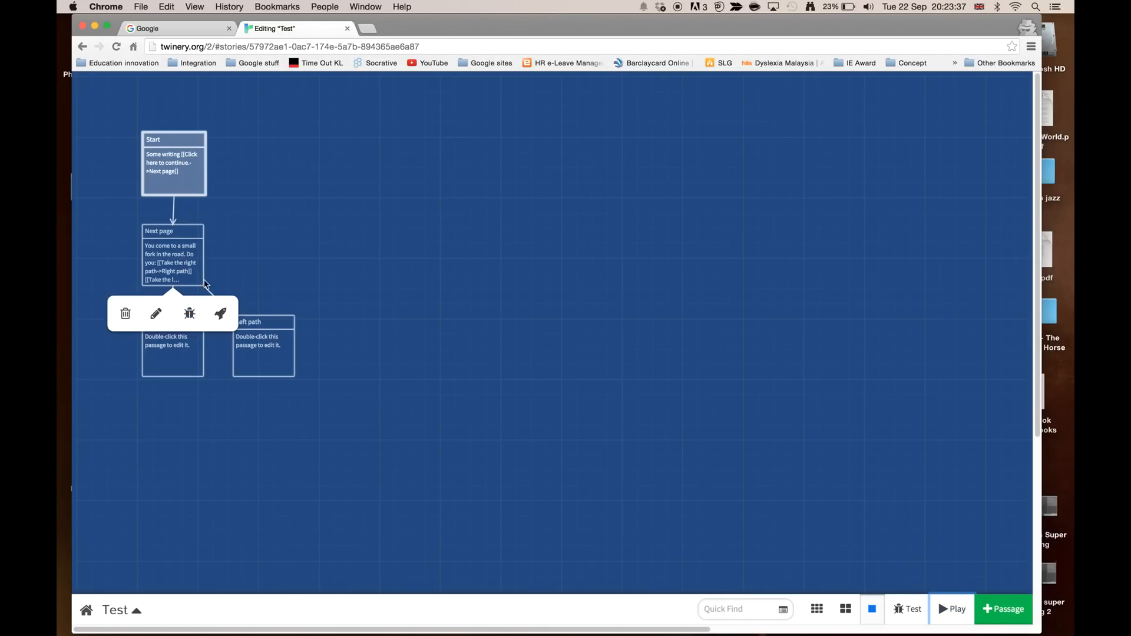